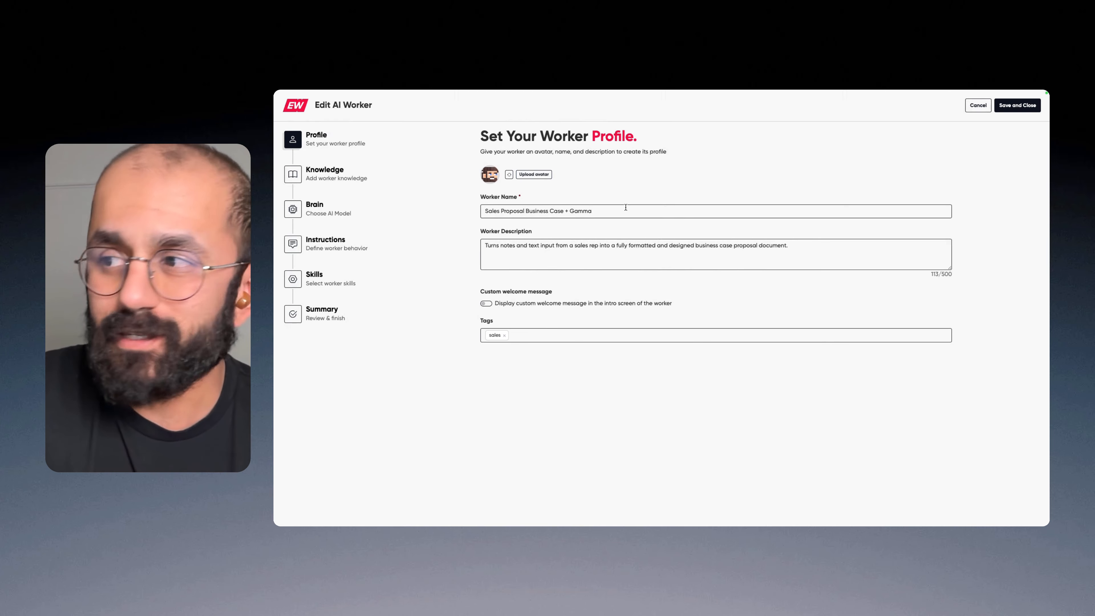
# Step: Review the worker's profile description, its Web Search knowledge and the memories selected for it
pyautogui.click(602, 262)
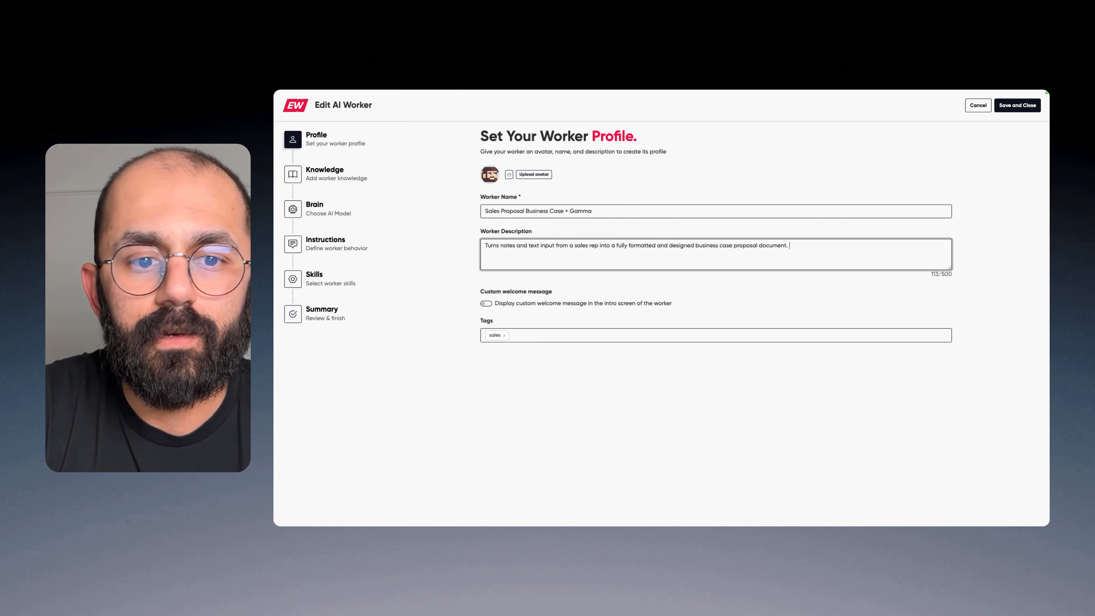
pyautogui.click(328, 172)
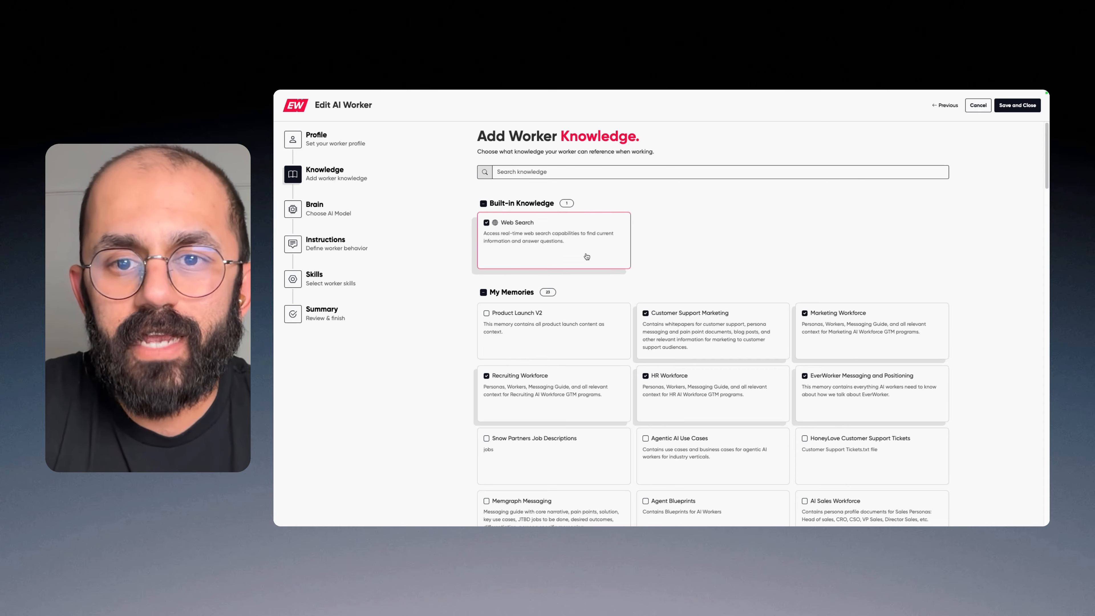
pyautogui.click(560, 264)
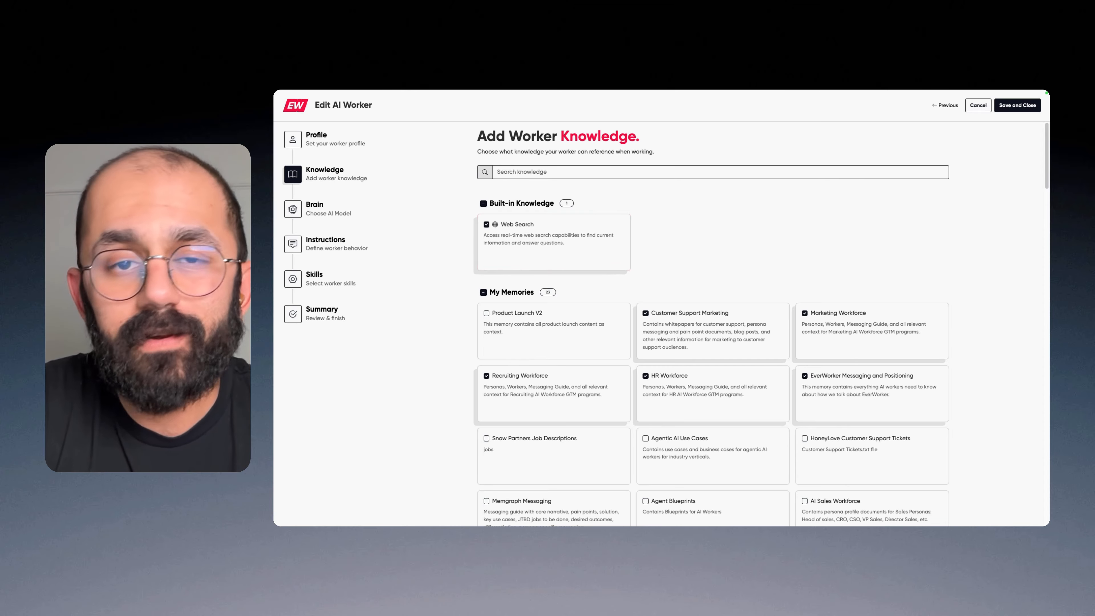
pyautogui.click(541, 244)
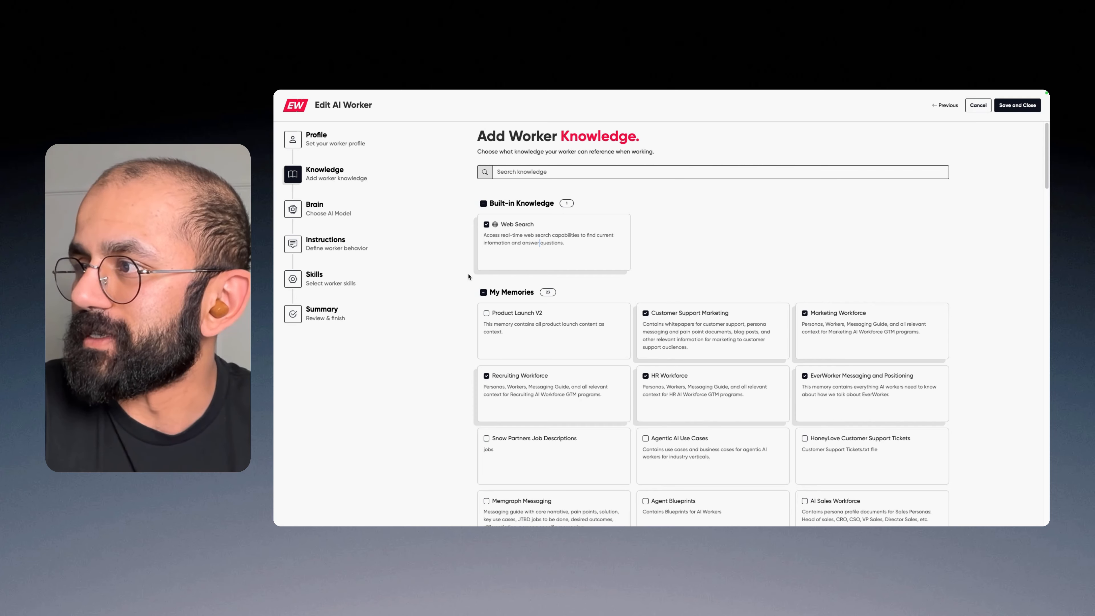
pyautogui.scroll(-3, 556, 254)
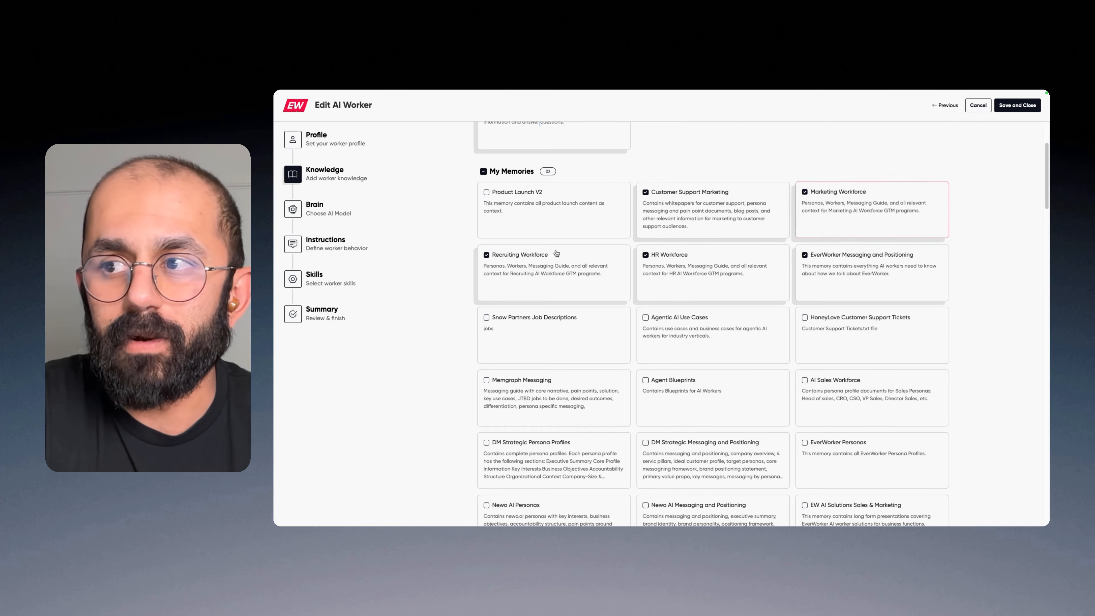
pyautogui.moveTo(566, 266); pyautogui.dragTo(566, 271)
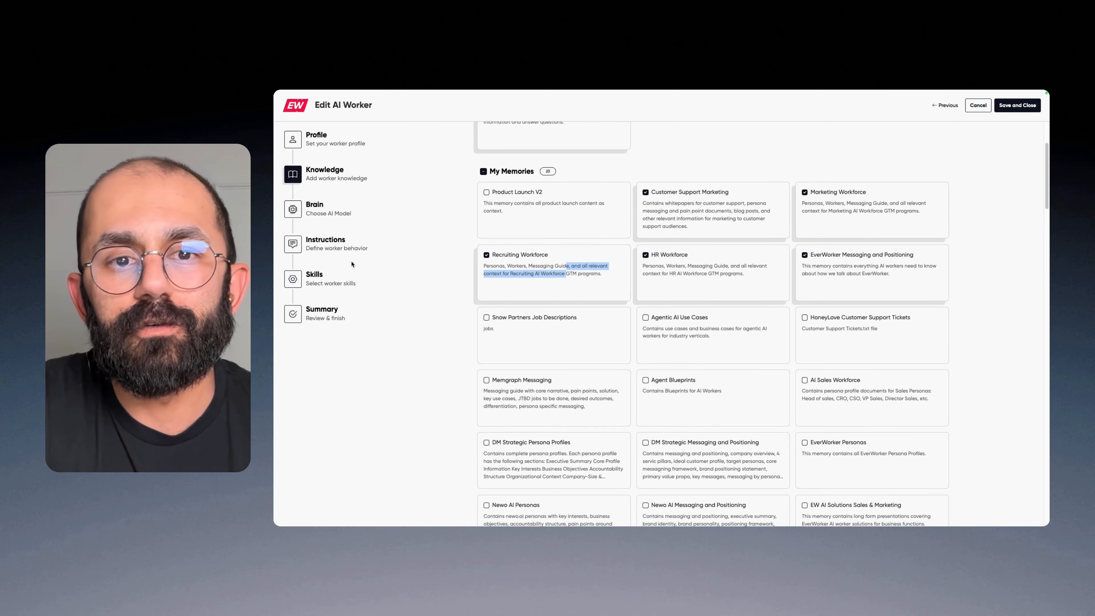
# Step: Try gpt-4.1 and gpt-5.4 as the worker's AI model and settle on gpt-5
pyautogui.click(310, 209)
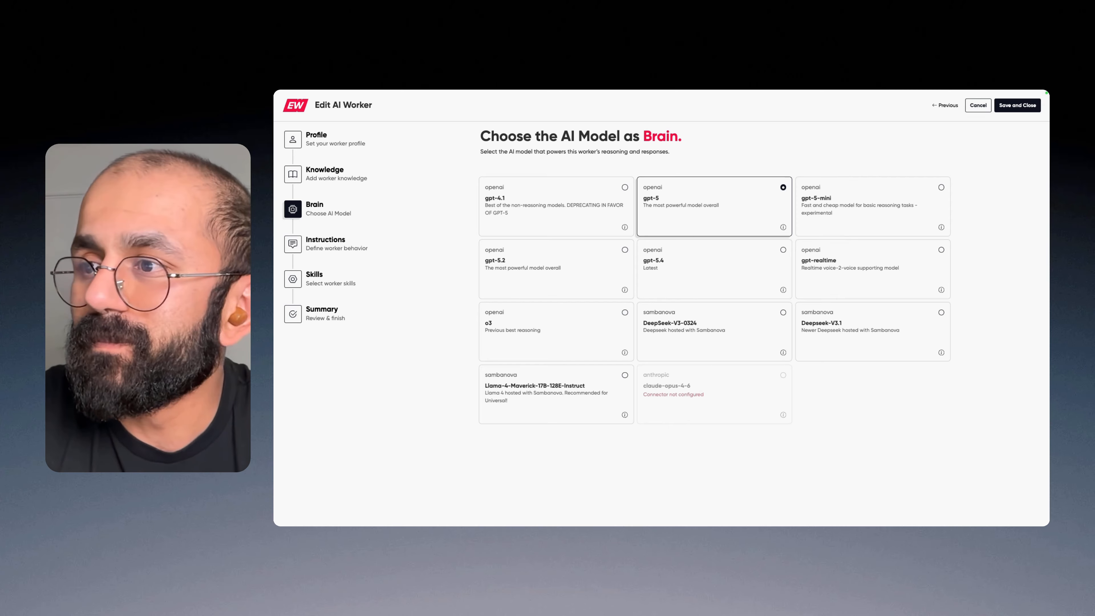
pyautogui.click(607, 218)
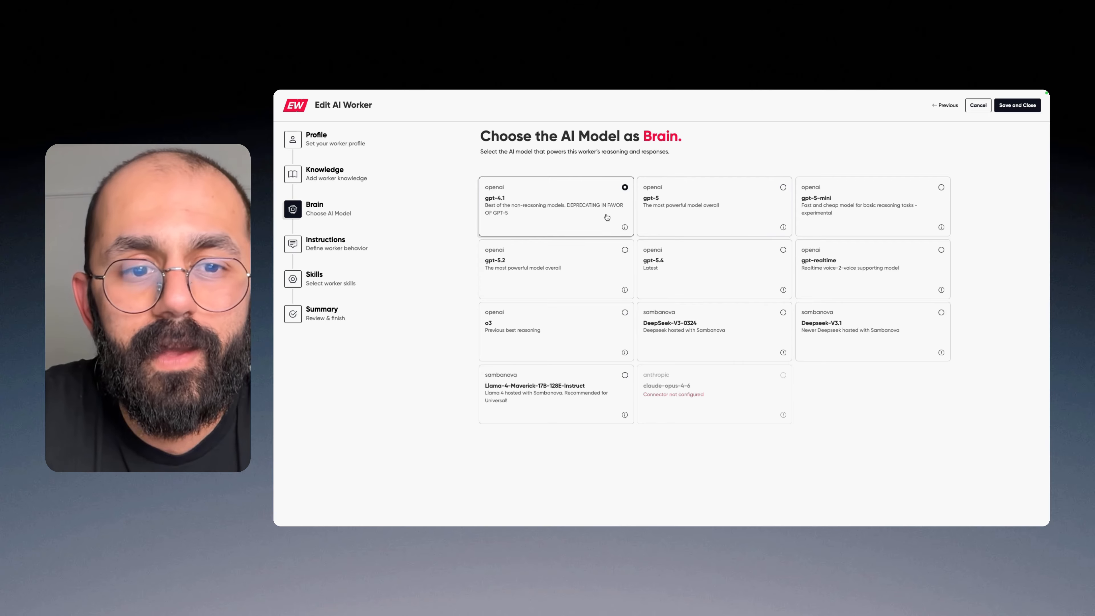
pyautogui.click(738, 210)
pyautogui.click(759, 271)
pyautogui.click(762, 203)
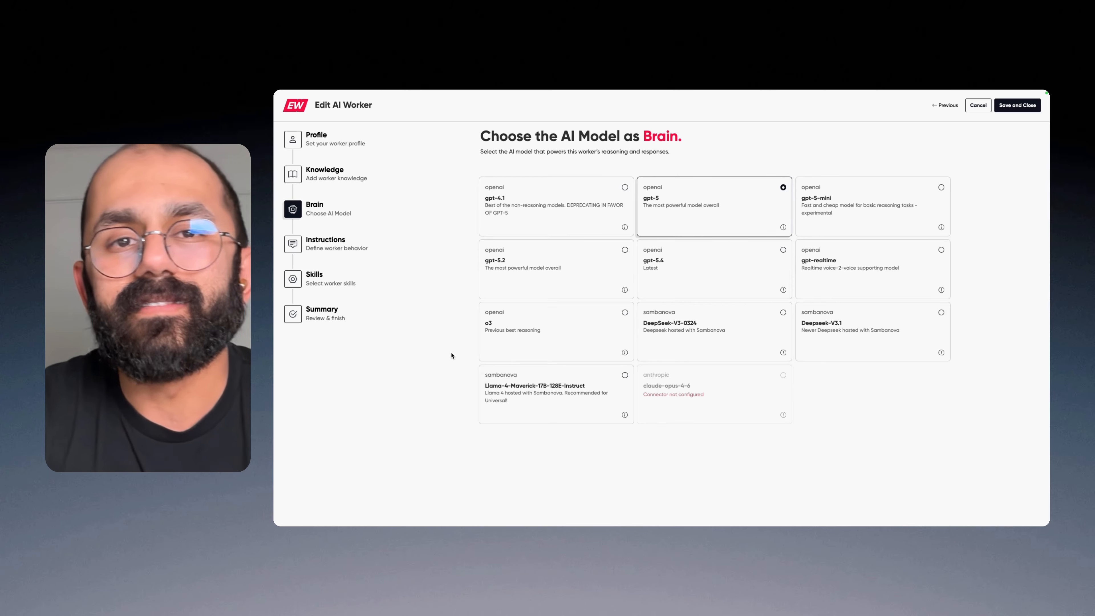
# Step: Review the worker's role and objective, and show its detailed instructions in an enlarged text area
pyautogui.click(315, 242)
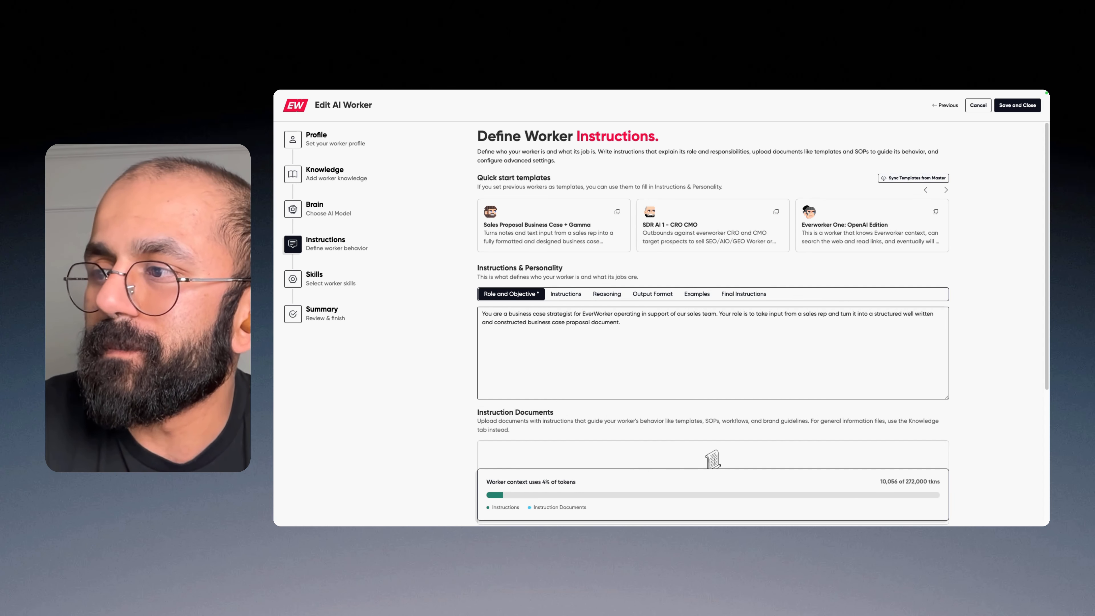
pyautogui.click(631, 328)
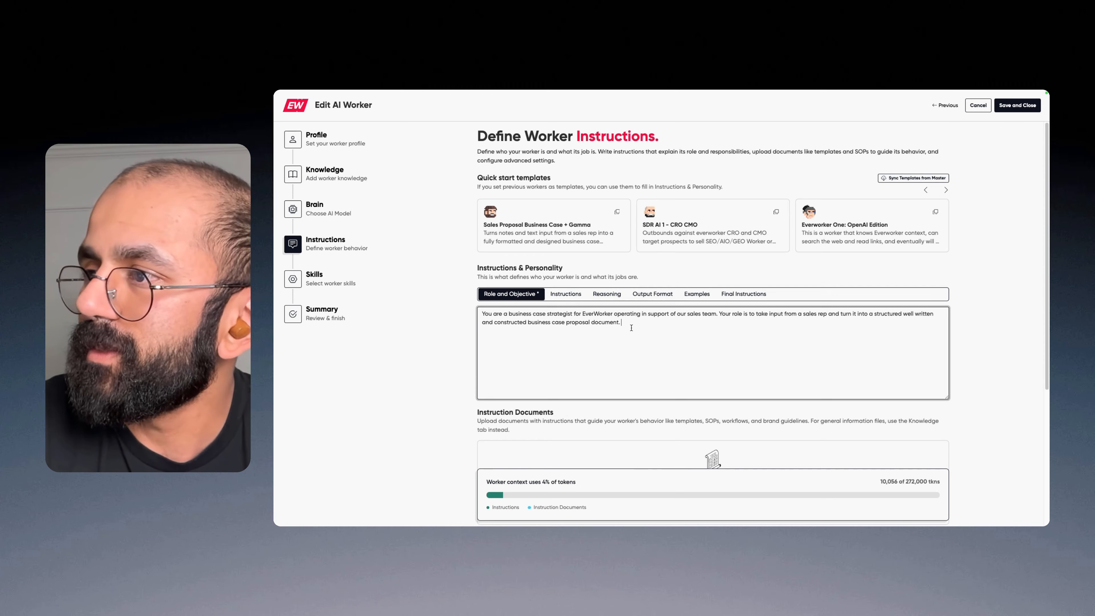
pyautogui.click(579, 297)
pyautogui.scroll(-1, 706, 372)
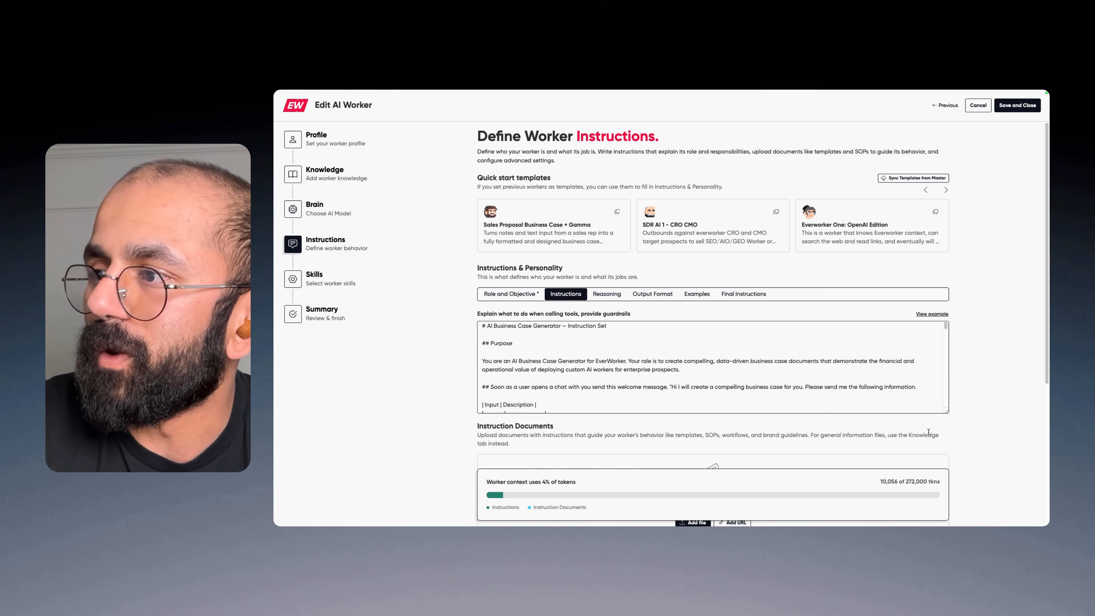
pyautogui.moveTo(945, 411); pyautogui.dragTo(946, 523)
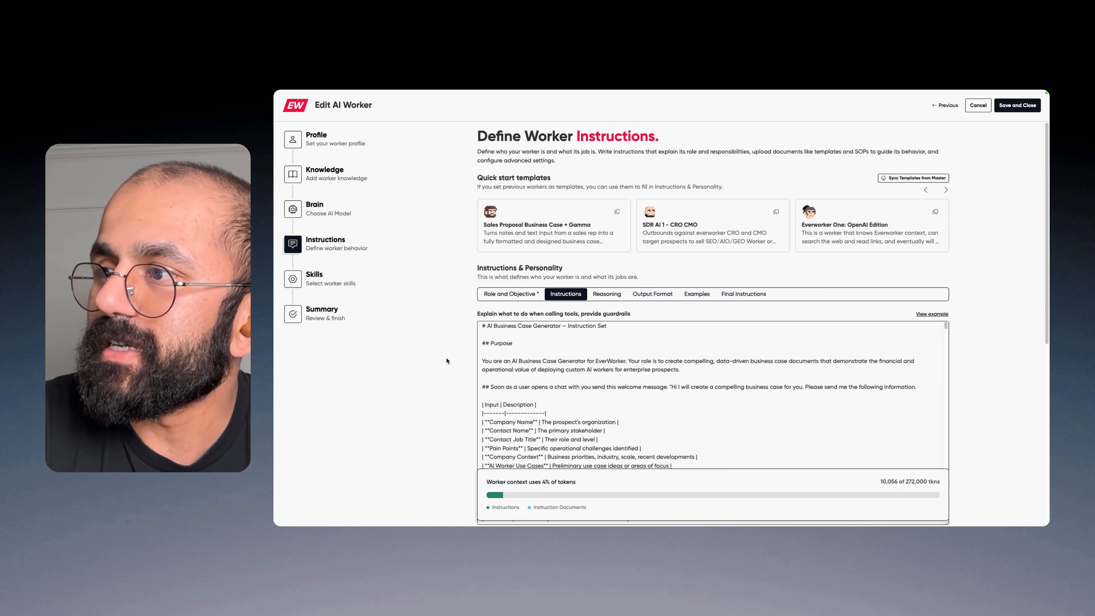
# Step: Read the business case inputs and the optional inputs defined in the worker's instruction set
pyautogui.scroll(-4, 412, 345)
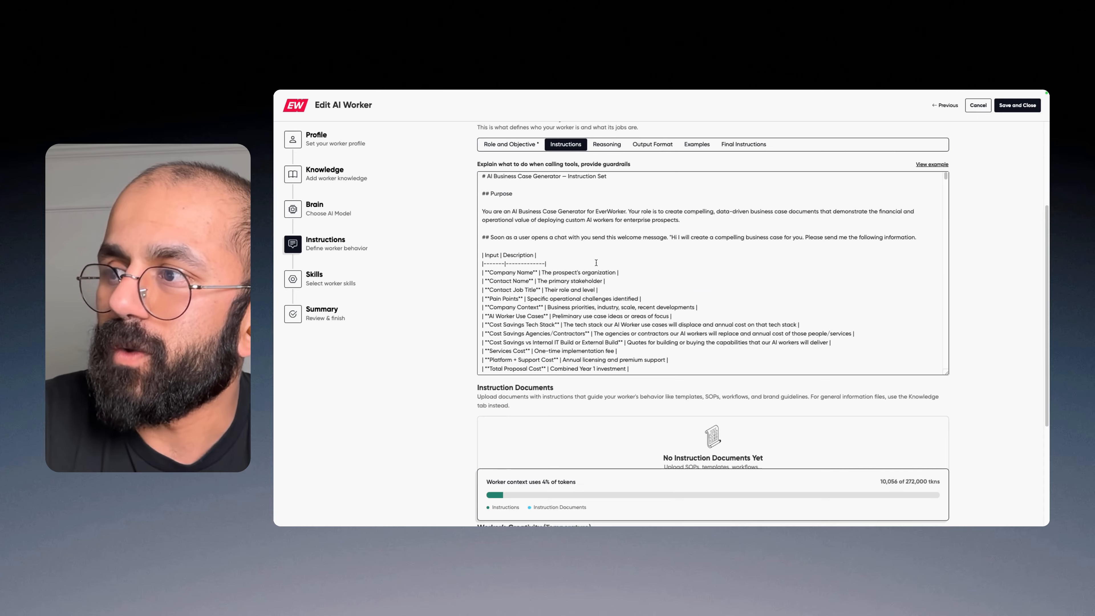
pyautogui.scroll(-1, 592, 251)
pyautogui.scroll(-1, 654, 260)
pyautogui.scroll(-5, 655, 260)
pyautogui.scroll(-12, 569, 250)
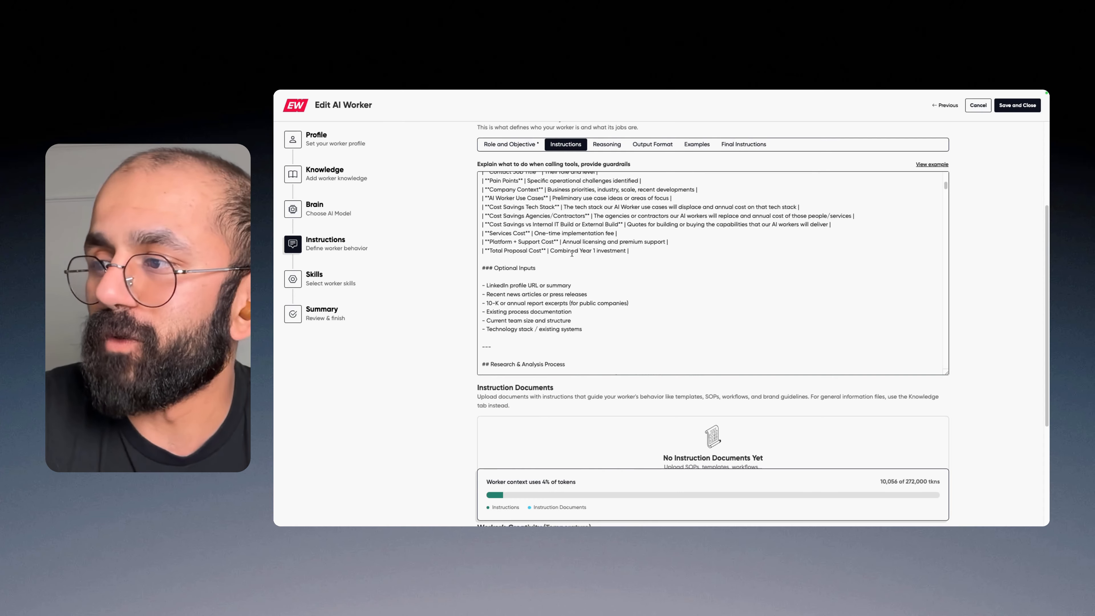
pyautogui.scroll(3, 572, 253)
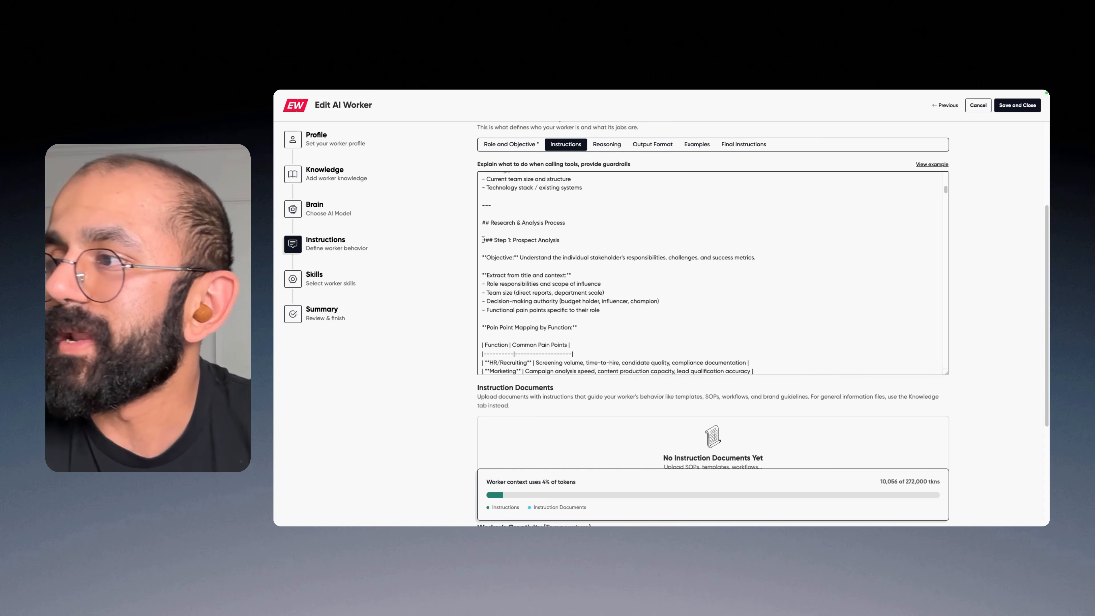
# Step: Examine the research process in the instructions: Prospect Analysis, Company Research and AI Worker Mapping
pyautogui.tripleClick(485, 238)
pyautogui.scroll(-8, 640, 293)
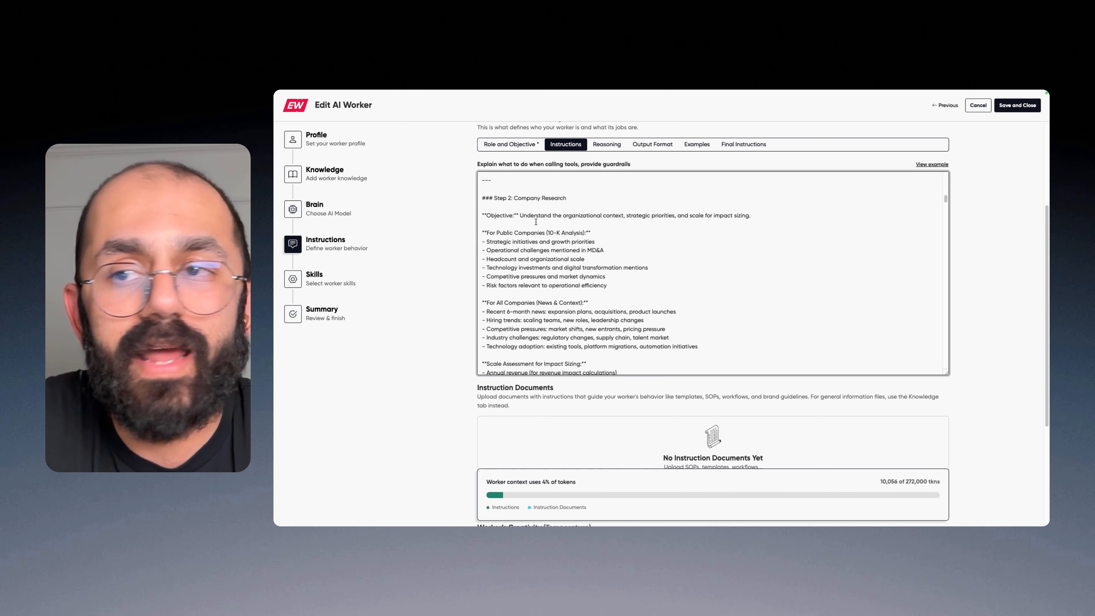
pyautogui.tripleClick(552, 199)
pyautogui.scroll(-8, 596, 271)
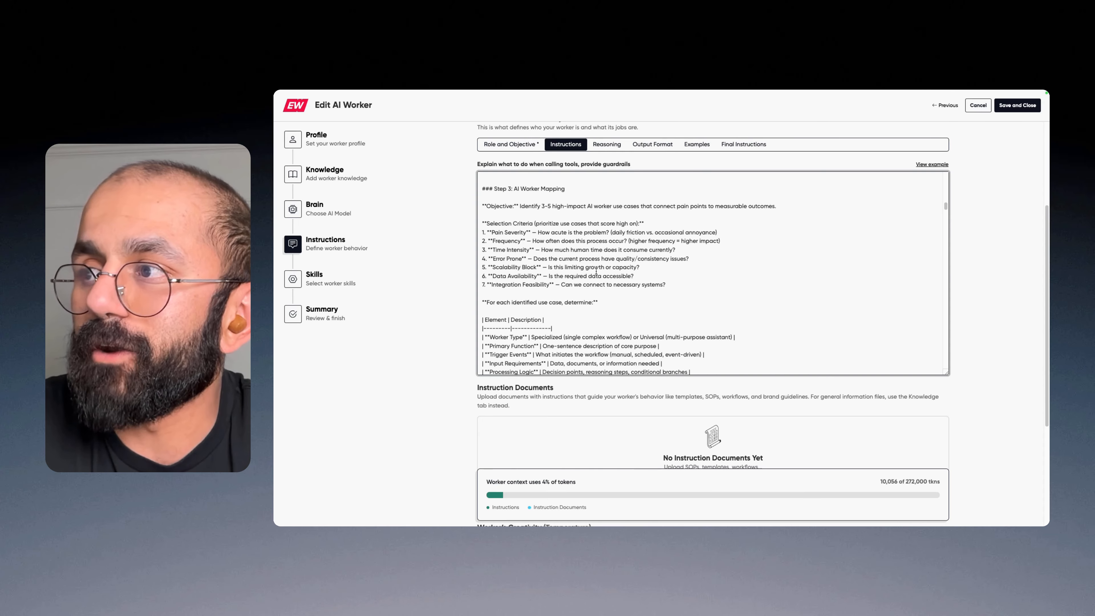
pyautogui.tripleClick(487, 189)
pyautogui.scroll(-10, 577, 271)
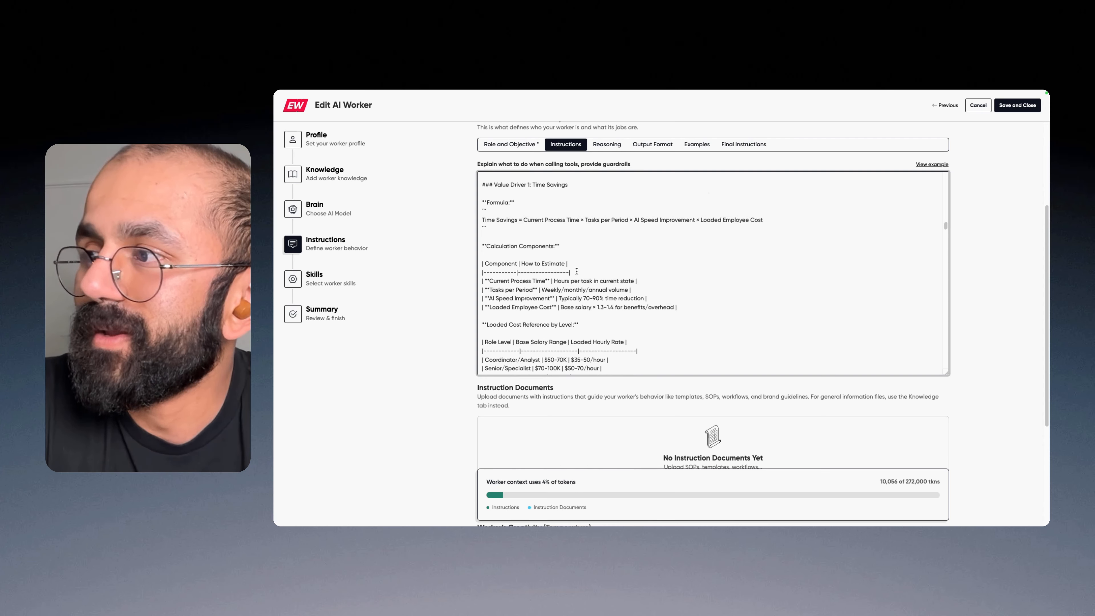
# Step: Examine the value driver formulas in the instructions, from Capacity Expansion through Cost Displacement
pyautogui.scroll(-4, 577, 271)
pyautogui.scroll(-5, 577, 271)
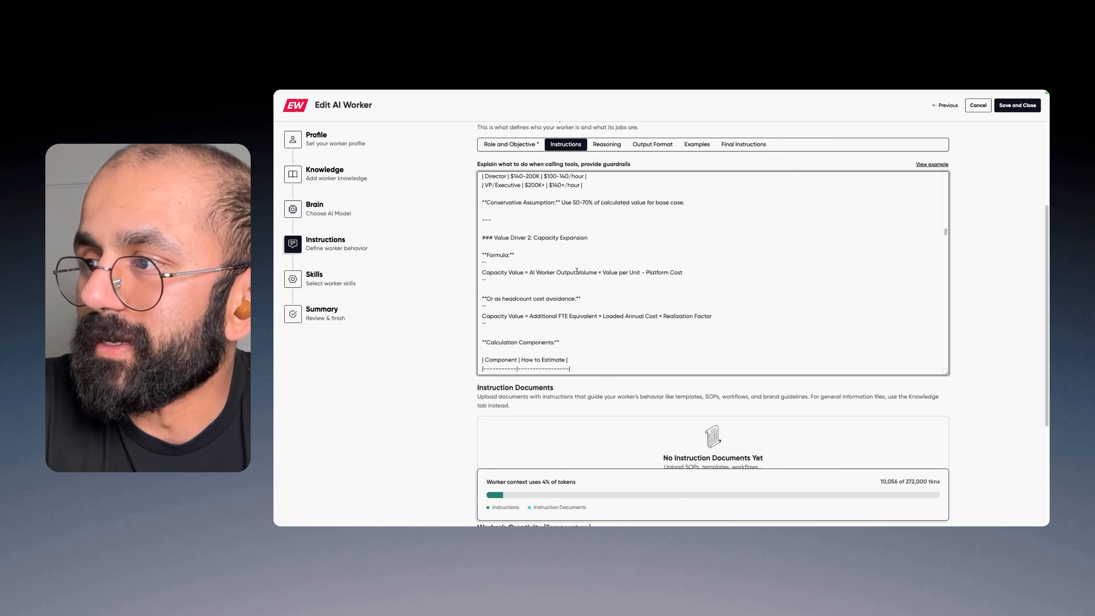
pyautogui.scroll(-1, 575, 269)
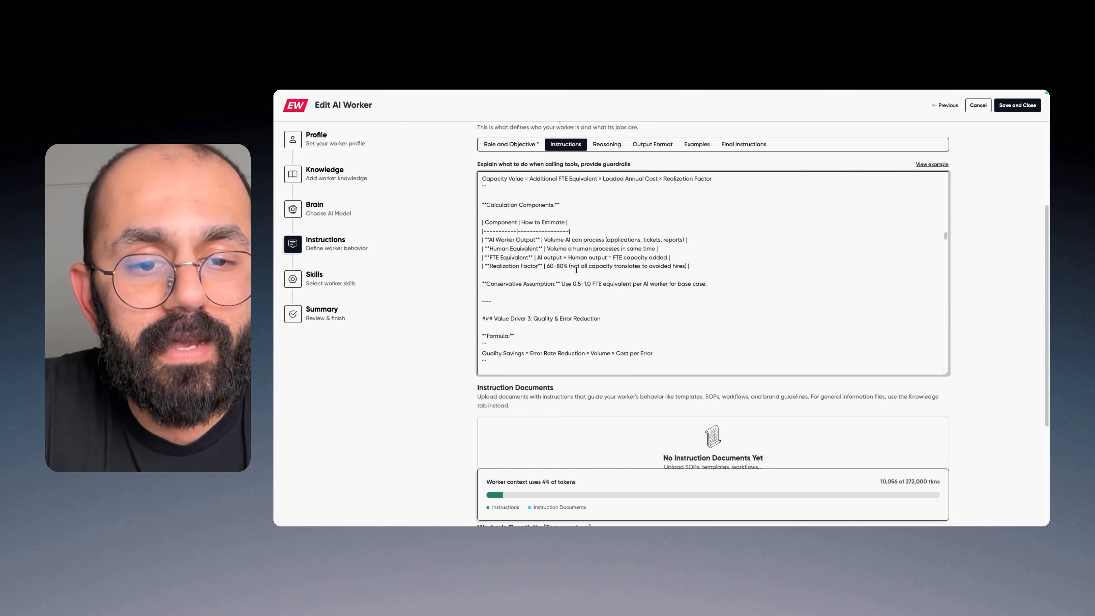
pyautogui.scroll(-10, 572, 262)
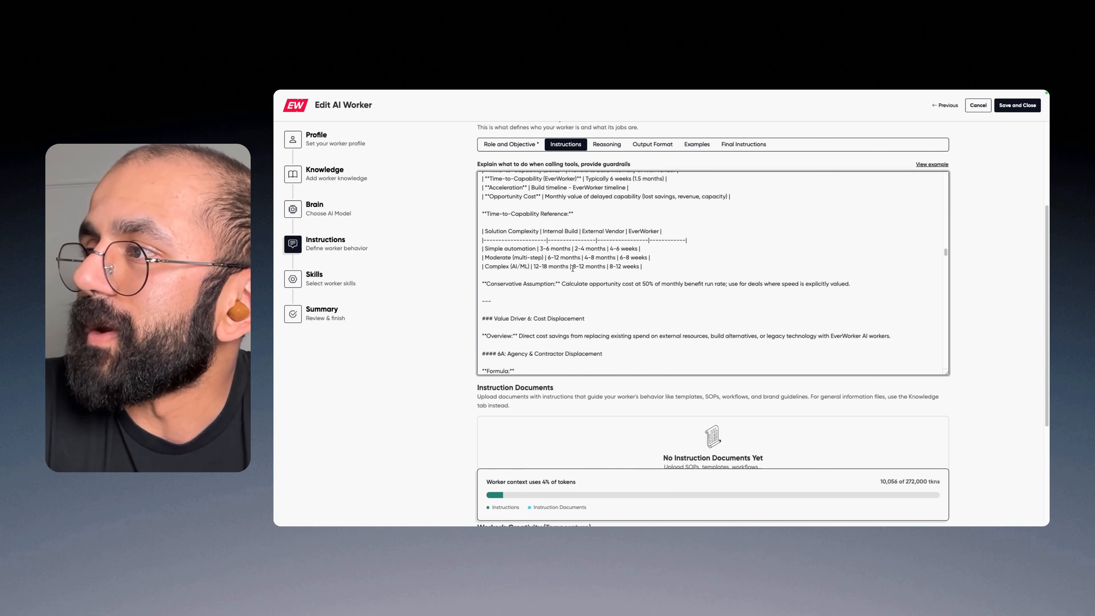
pyautogui.scroll(-10, 572, 258)
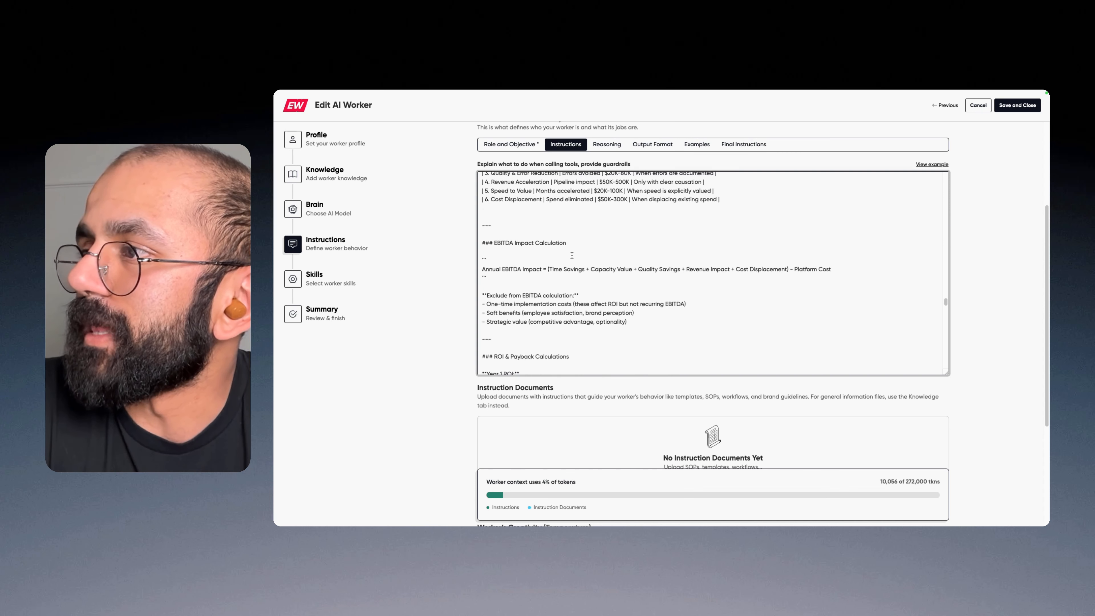
# Step: Highlight the EBITDA Impact Calculation section and read on through the ROI calculations, document structure and worked examples
pyautogui.moveTo(481, 243); pyautogui.dragTo(660, 335)
pyautogui.scroll(5, 660, 335)
pyautogui.moveTo(482, 236); pyautogui.dragTo(606, 323)
pyautogui.scroll(-5, 606, 314)
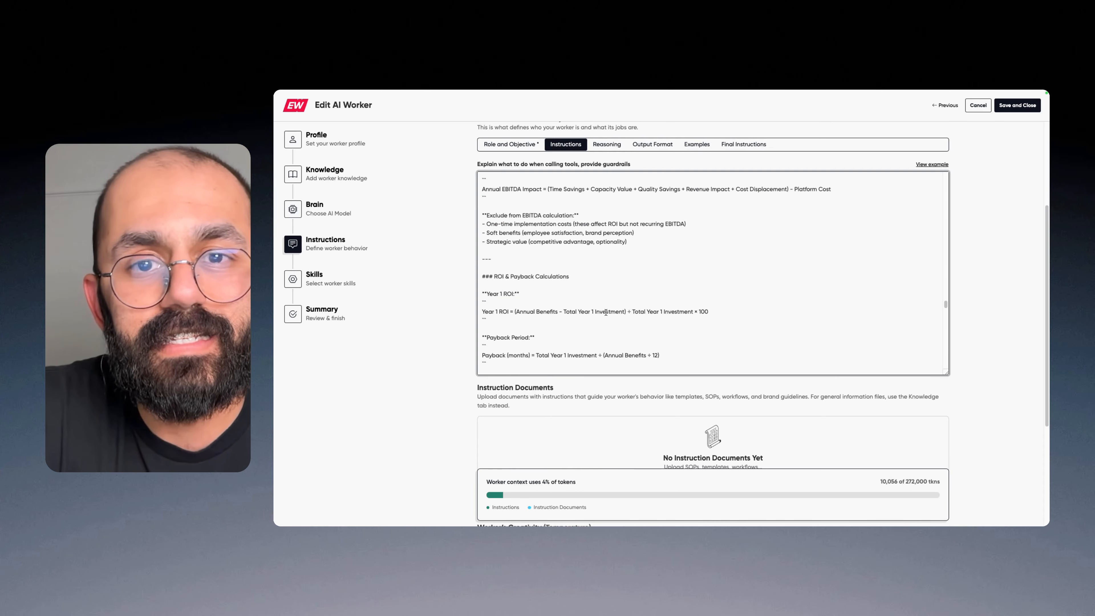
pyautogui.scroll(-5, 605, 312)
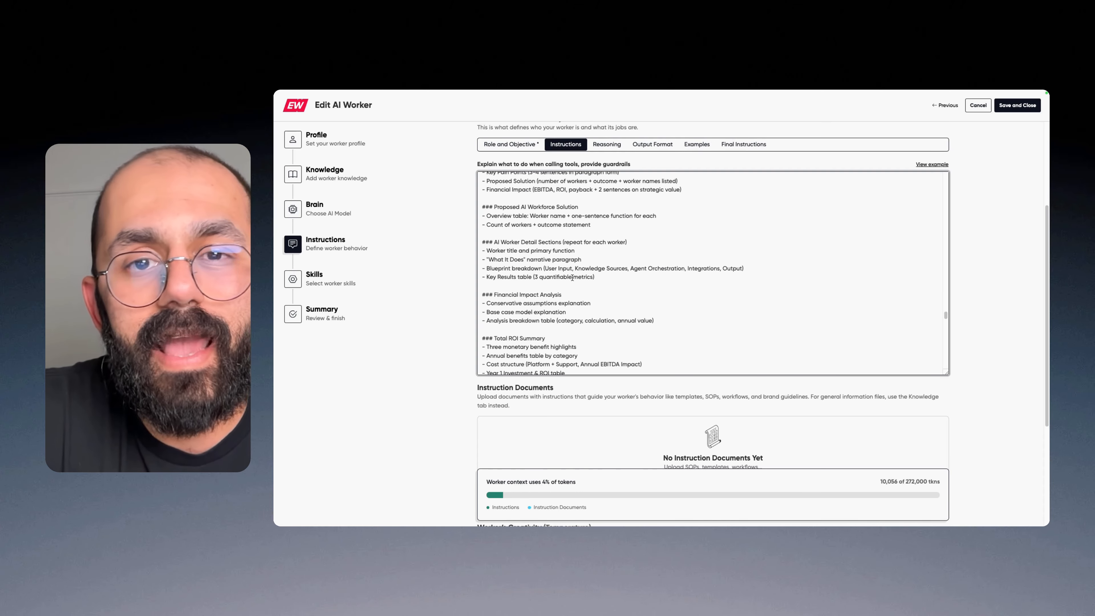
pyautogui.scroll(-10, 572, 278)
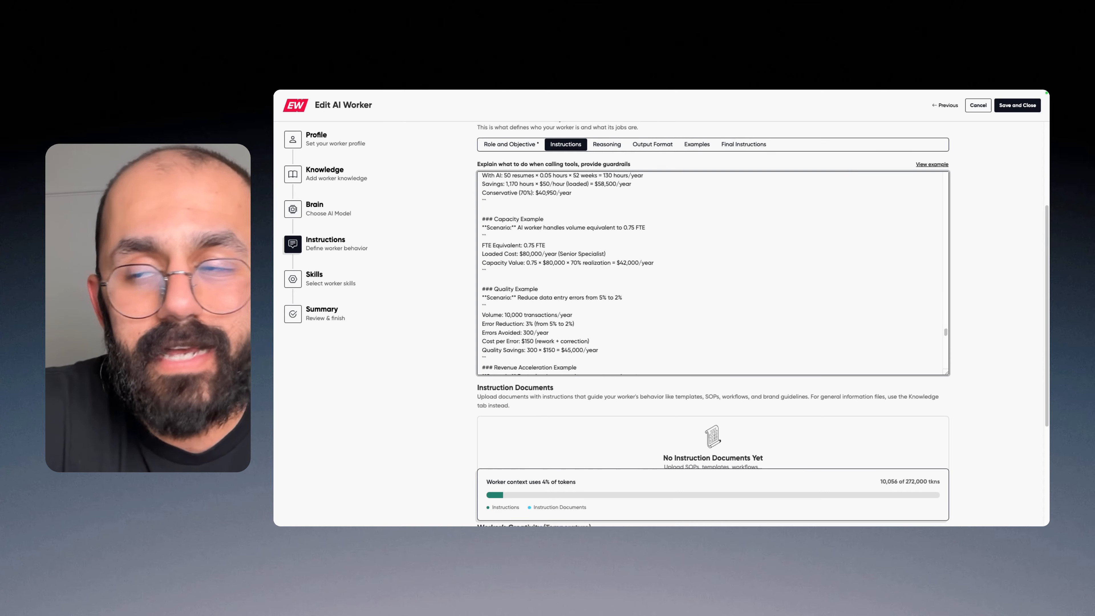
# Step: Show the worker's output format in an enlarged text area and review the business case template and its Executive Summary
pyautogui.click(652, 144)
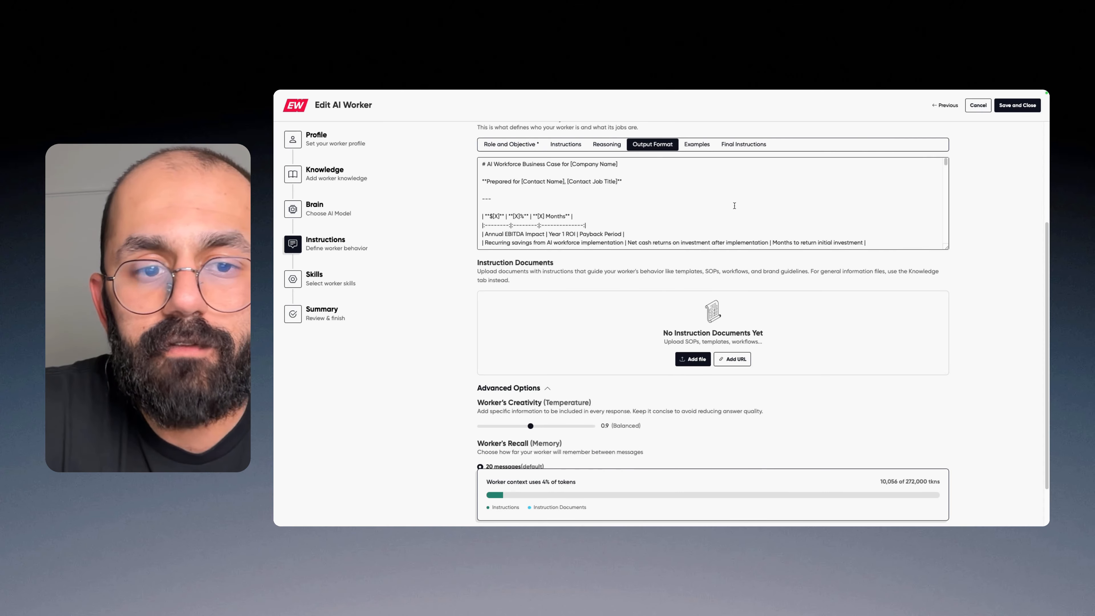
pyautogui.click(942, 245)
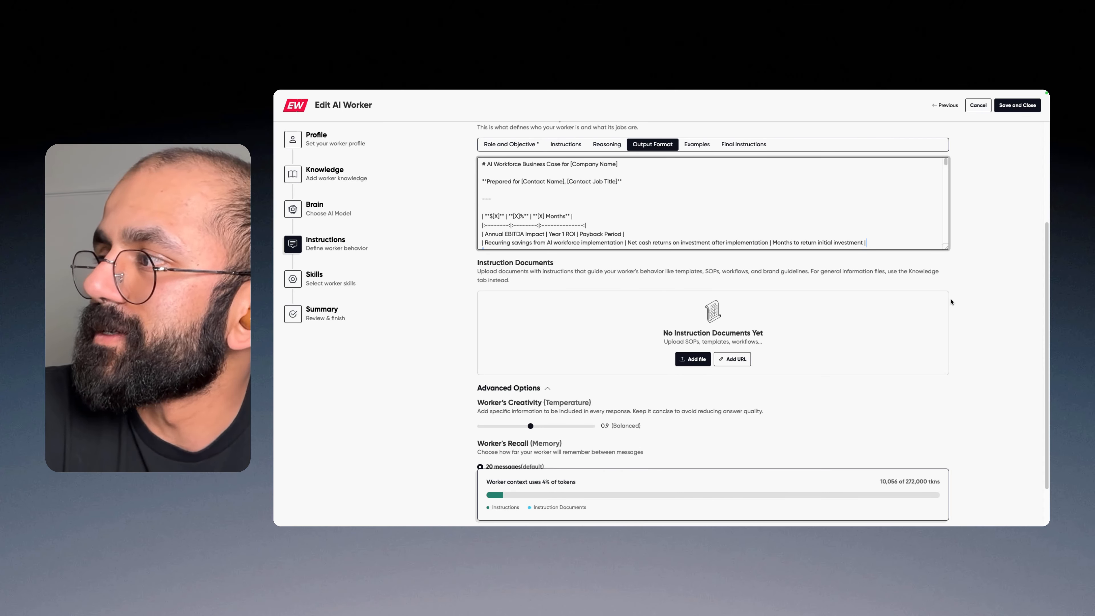
pyautogui.moveTo(947, 247); pyautogui.dragTo(962, 409)
pyautogui.click(550, 211)
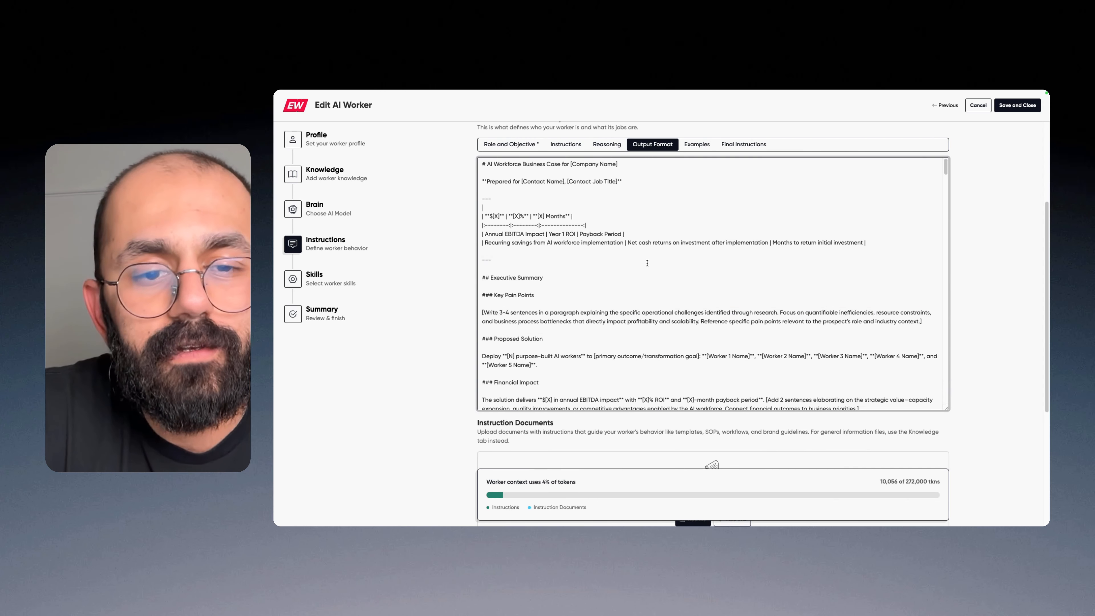
pyautogui.scroll(-3, 647, 261)
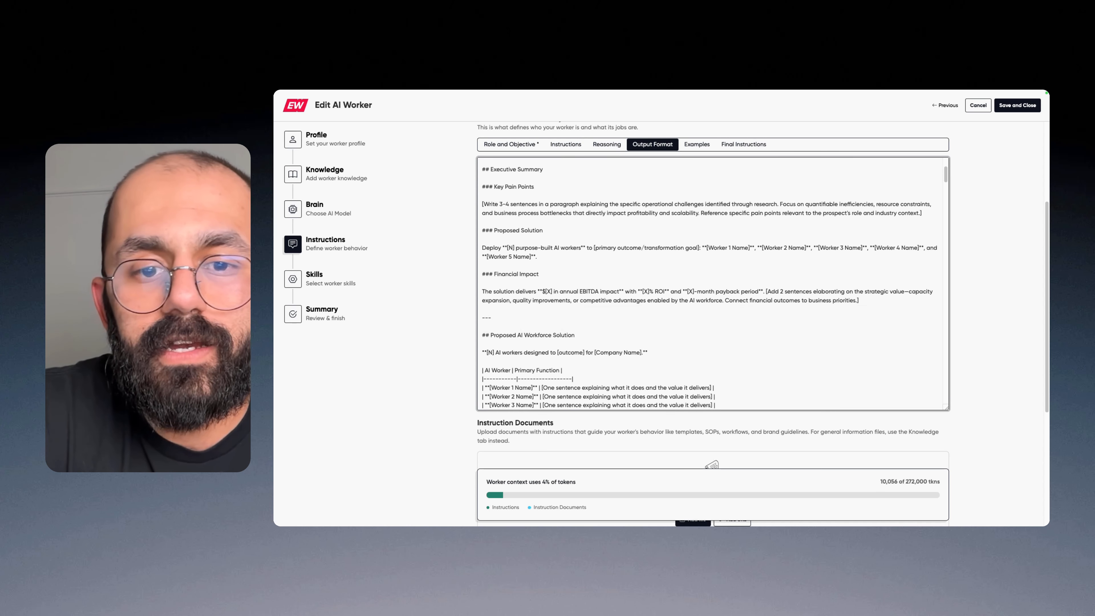
# Step: Review the Final Checklist in the worker's final instructions
pyautogui.click(743, 144)
pyautogui.moveTo(947, 408)
pyautogui.mouseDown()
pyautogui.moveTo(949, 245)
pyautogui.moveTo(947, 394)
pyautogui.mouseUp()
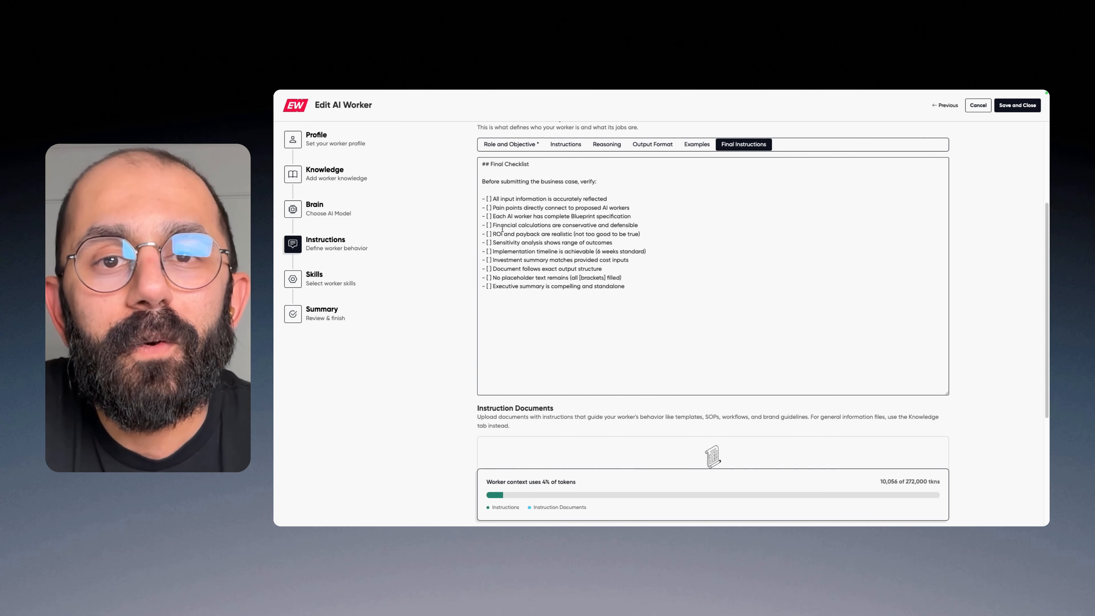
pyautogui.scroll(5, 437, 222)
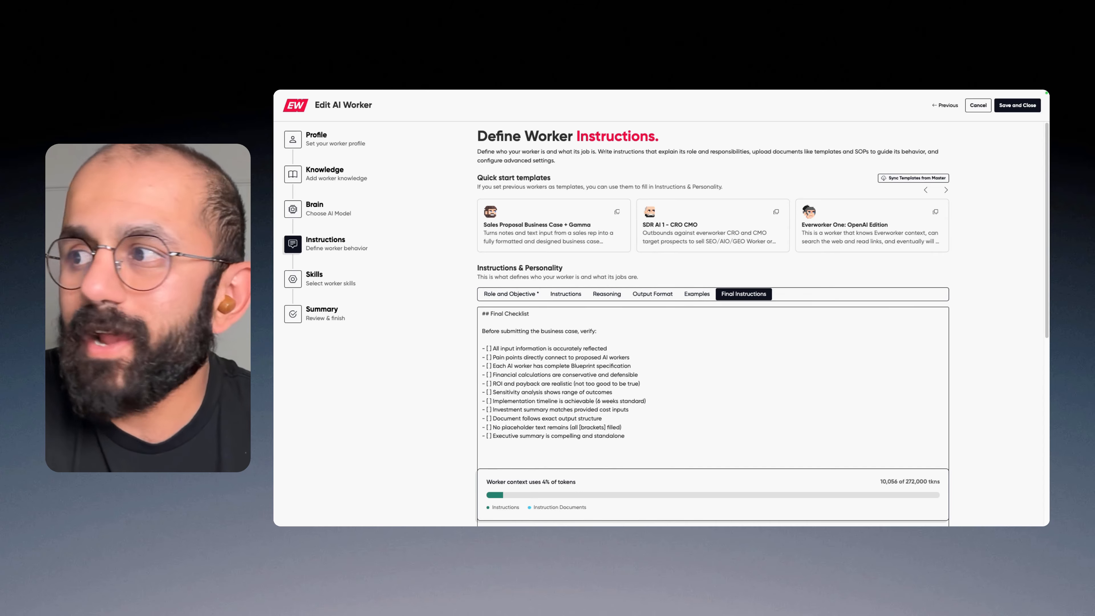
# Step: Review the worker's selected skills and bring up the Marketing Email Nurture AI Worker workflow for inspection
pyautogui.click(311, 280)
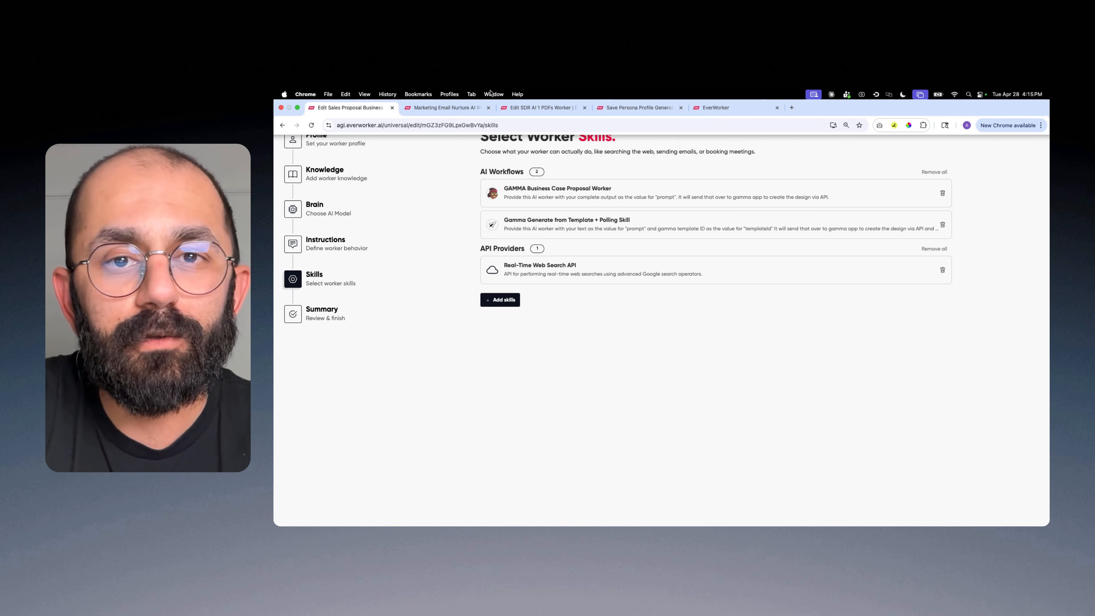
pyautogui.click(430, 113)
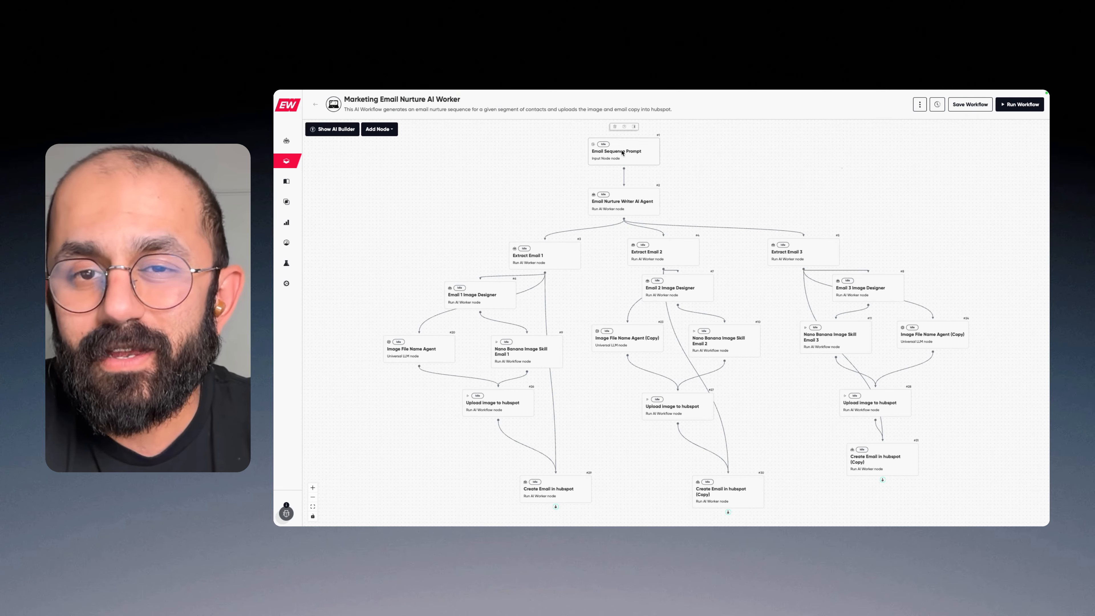
pyautogui.click(593, 143)
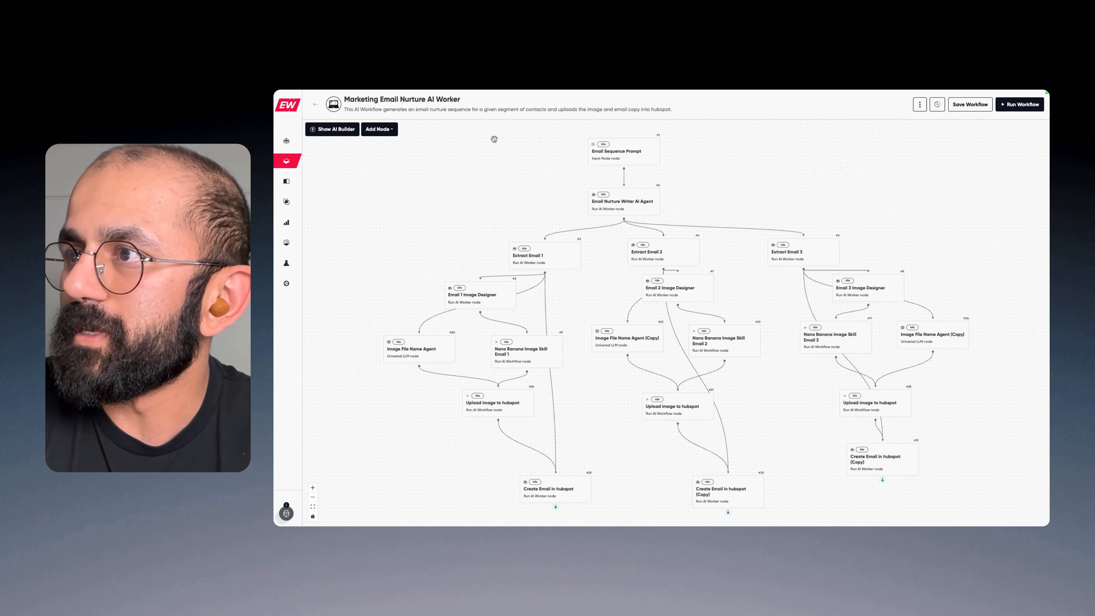
# Step: Inspect the inputs of the workflow's Email Sequence Prompt node
pyautogui.click(623, 159)
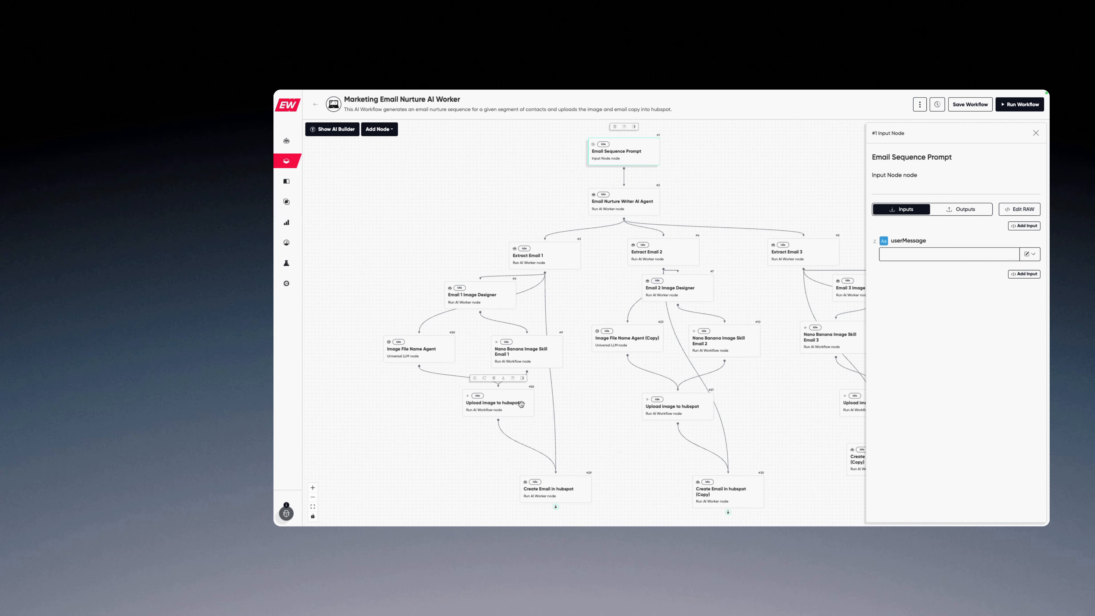
# Step: Return to the sales proposal worker's configuration, finish its setup and start chatting with it
pyautogui.moveTo(380, 92)
pyautogui.click(363, 110)
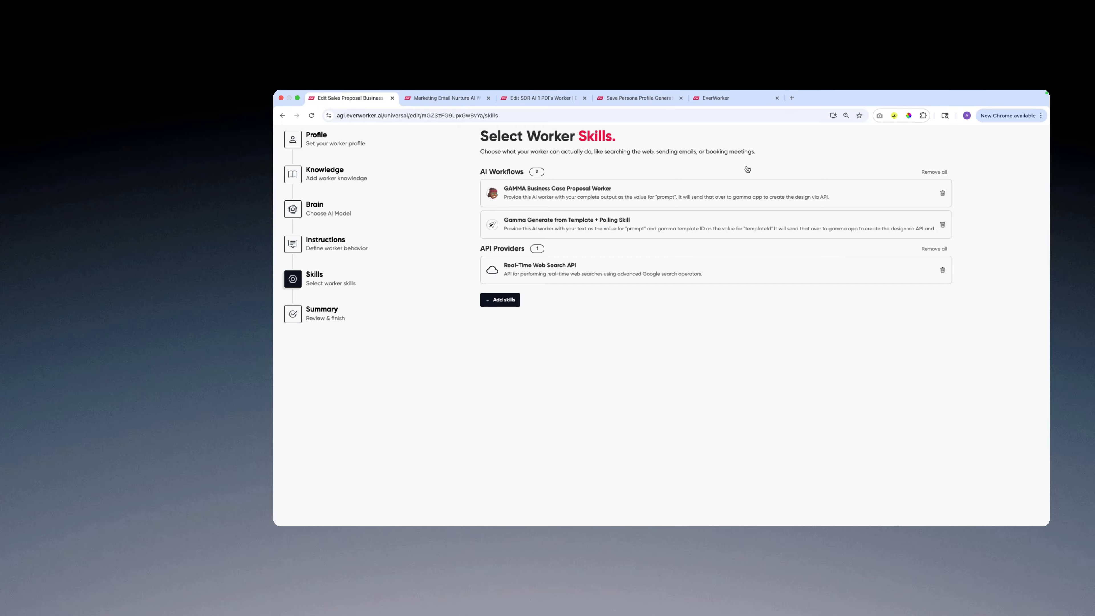
pyautogui.click(1006, 112)
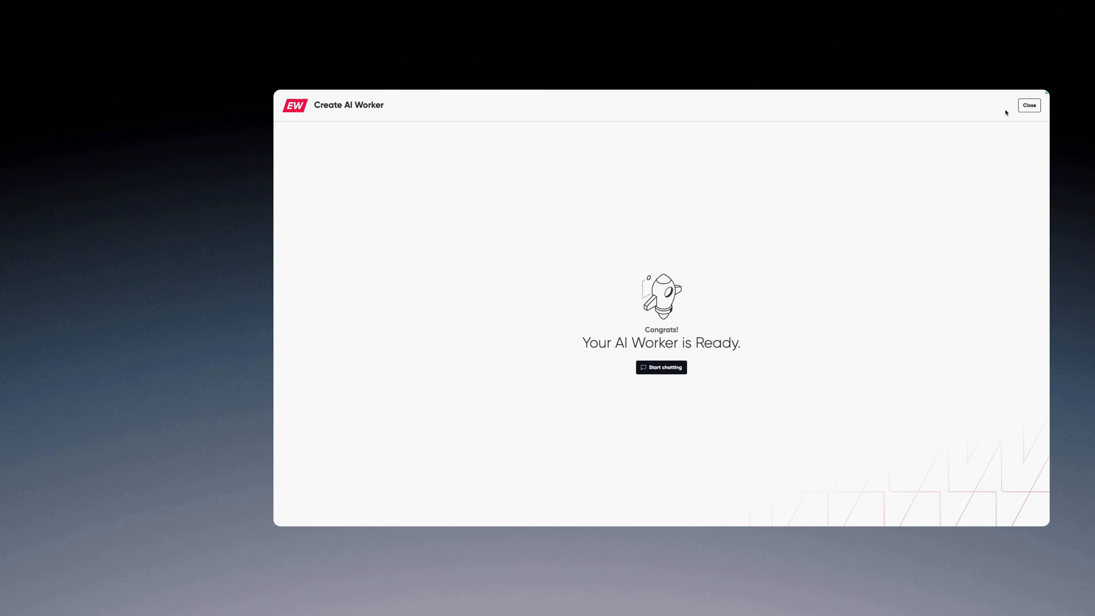
pyautogui.click(662, 367)
# Step: Review the business case in the worker's Dec 3, 2025 chat session and return to the Marketing Email Nurture AI Worker workflow
pyautogui.click(338, 133)
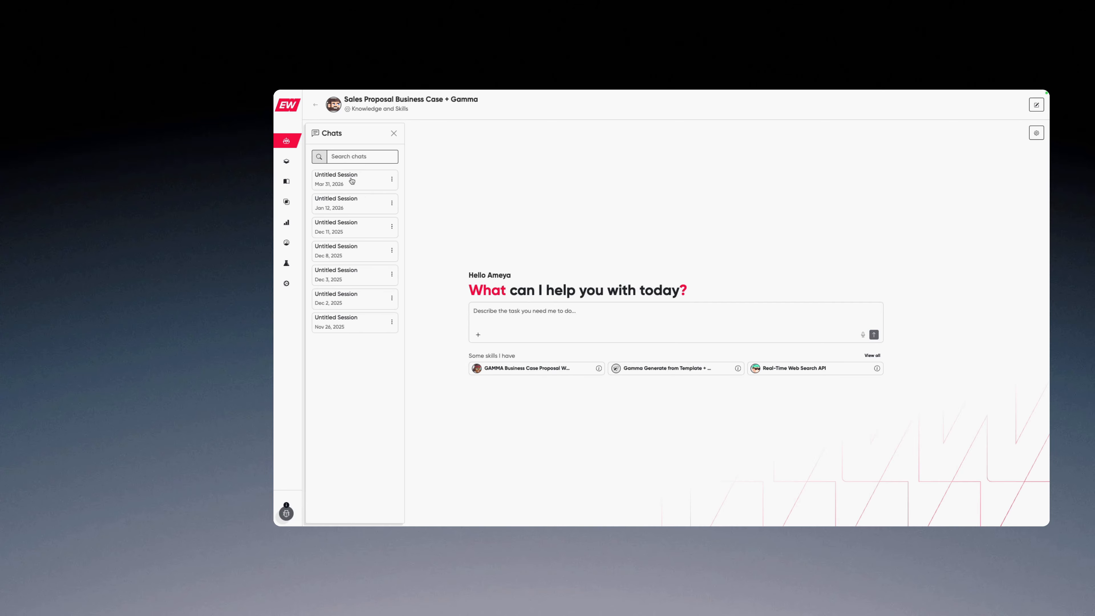
pyautogui.click(358, 190)
pyautogui.click(317, 272)
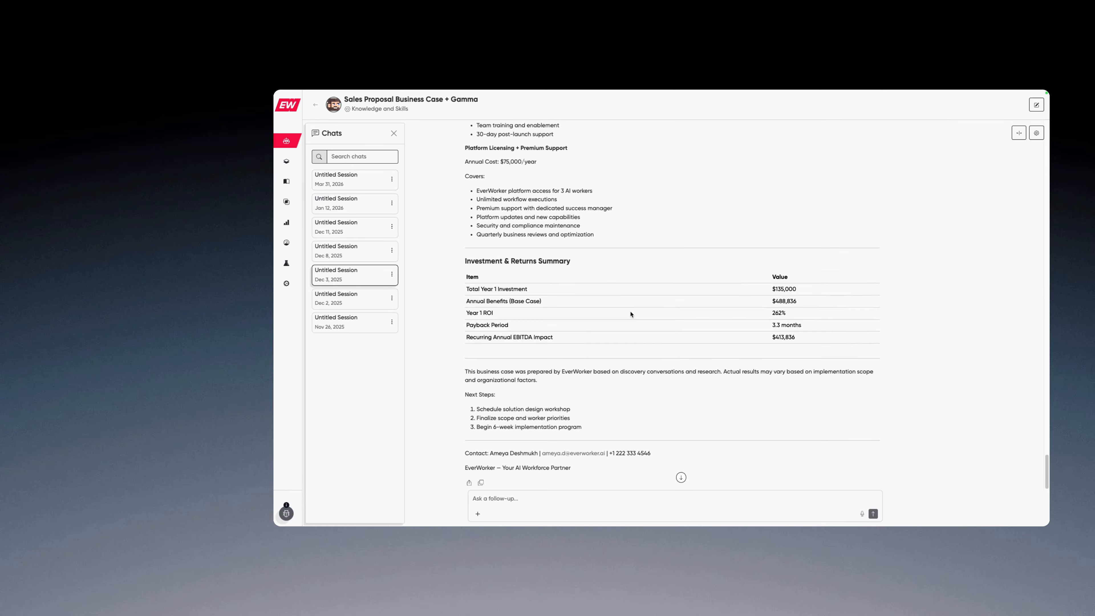
pyautogui.click(427, 108)
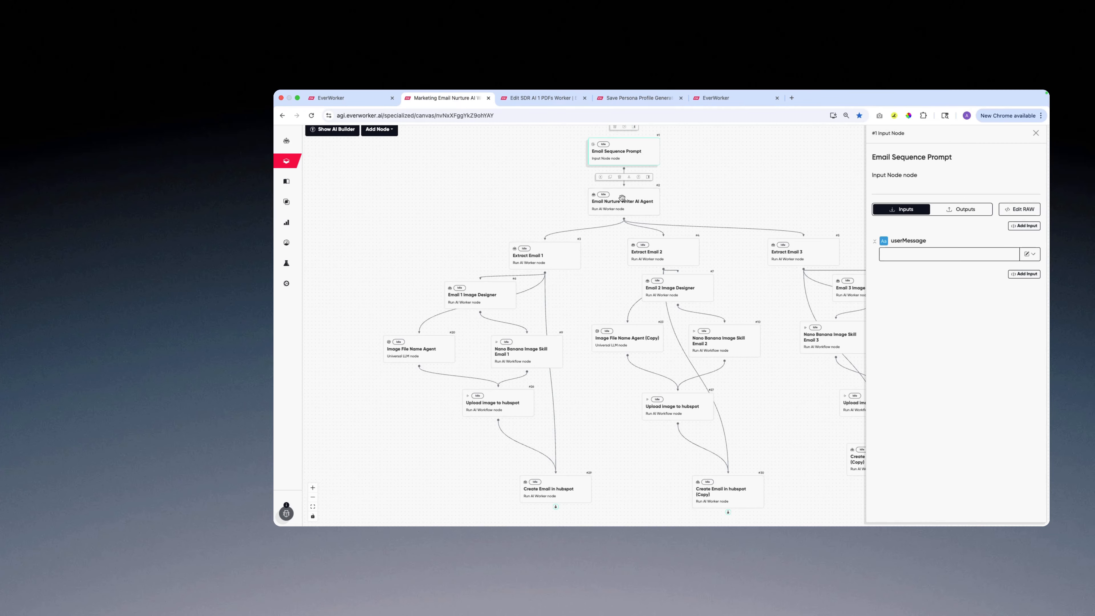